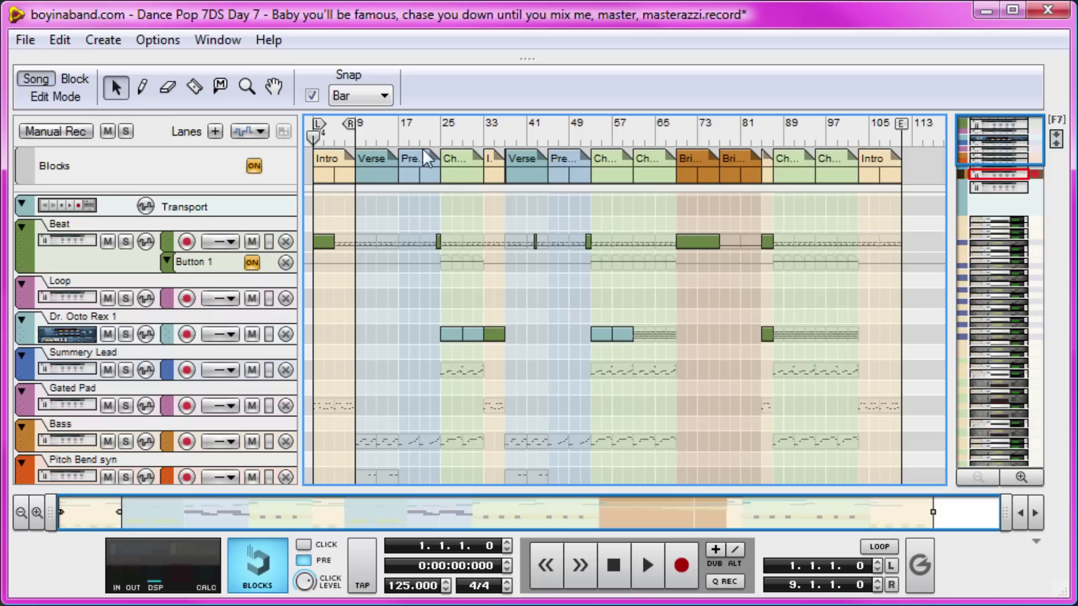
# Start song playback from bar 1 and let it run through intro, verse and into the chorus
pyautogui.click(324, 126)
pyautogui.press('space')
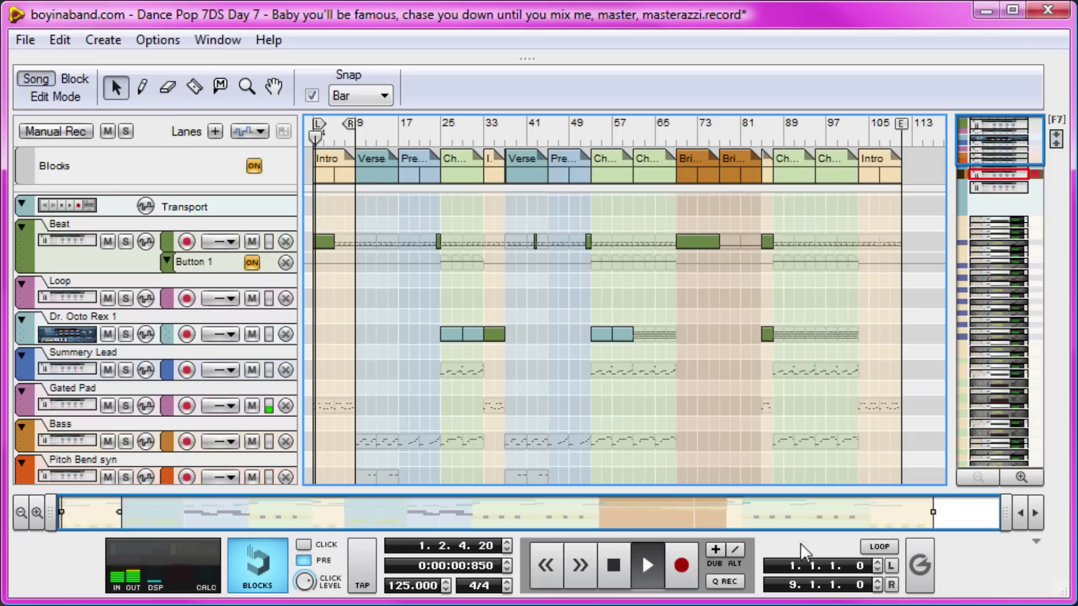
pyautogui.scroll(4, 891, 273)
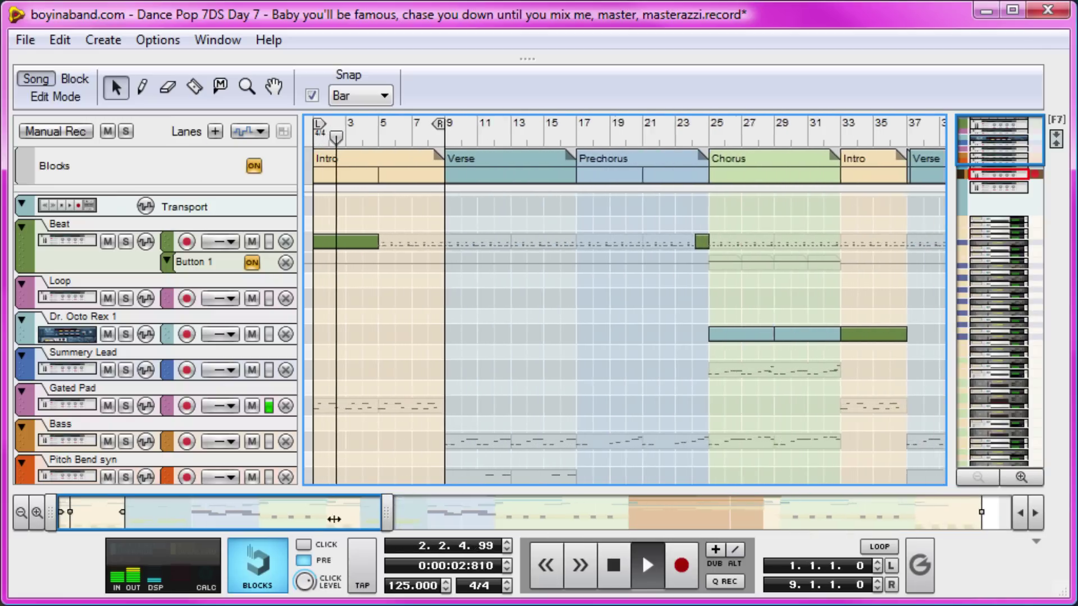
pyautogui.scroll(3, 891, 273)
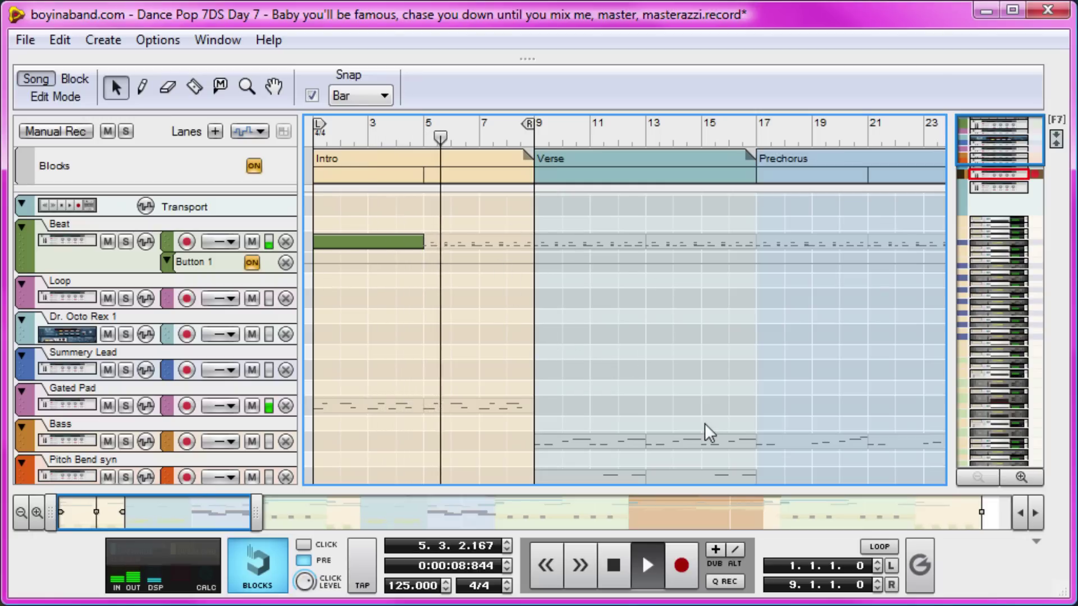
pyautogui.scroll(-3, 613, 292)
pyautogui.scroll(-5, 612, 292)
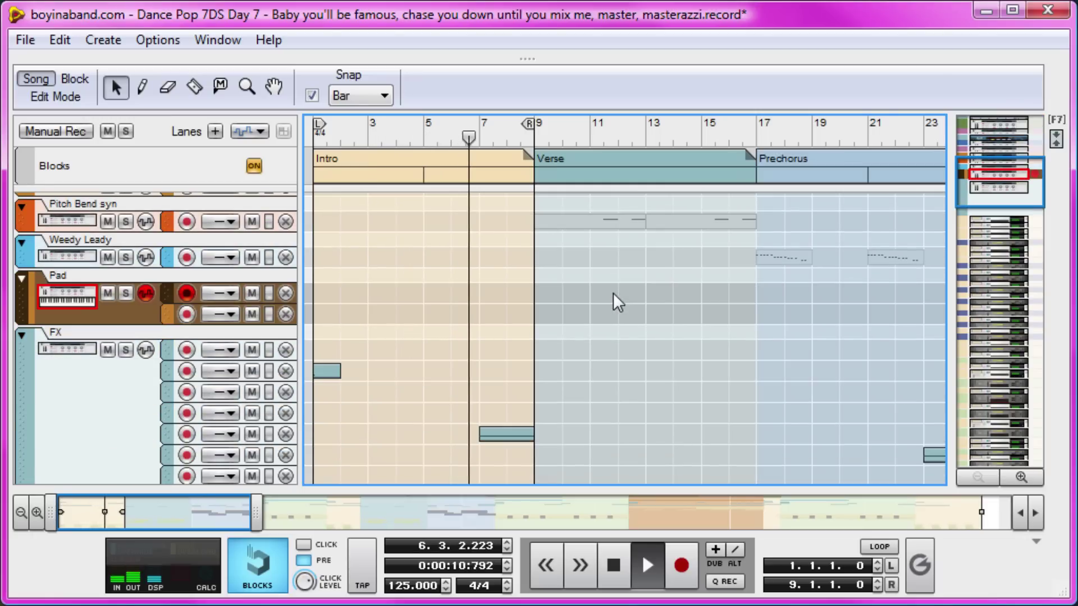
pyautogui.scroll(-3, 612, 293)
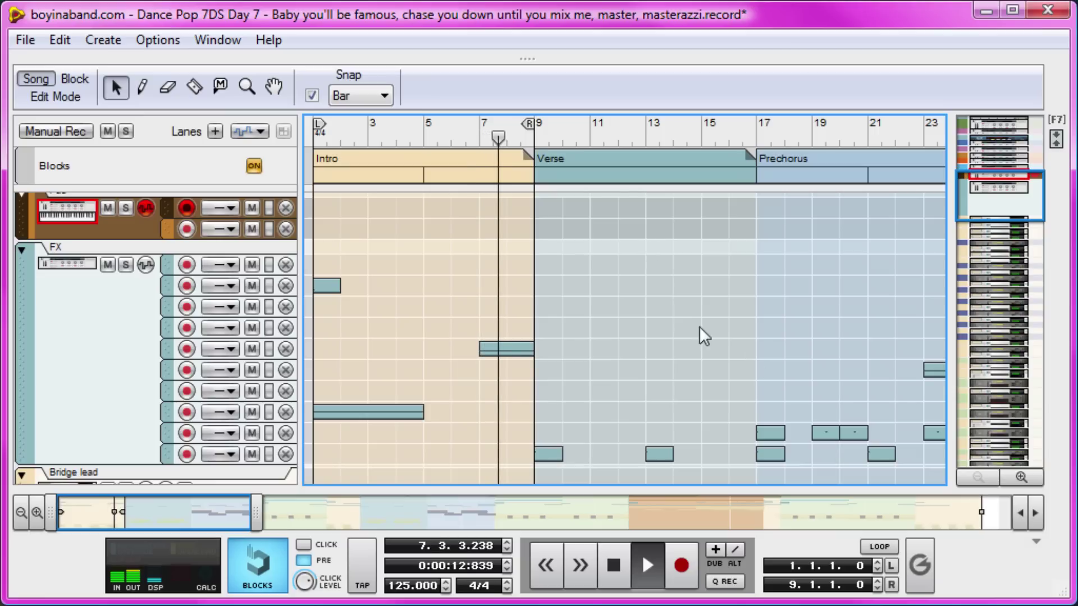
pyautogui.scroll(5, 671, 303)
pyautogui.scroll(5, 672, 303)
pyautogui.scroll(5, 670, 303)
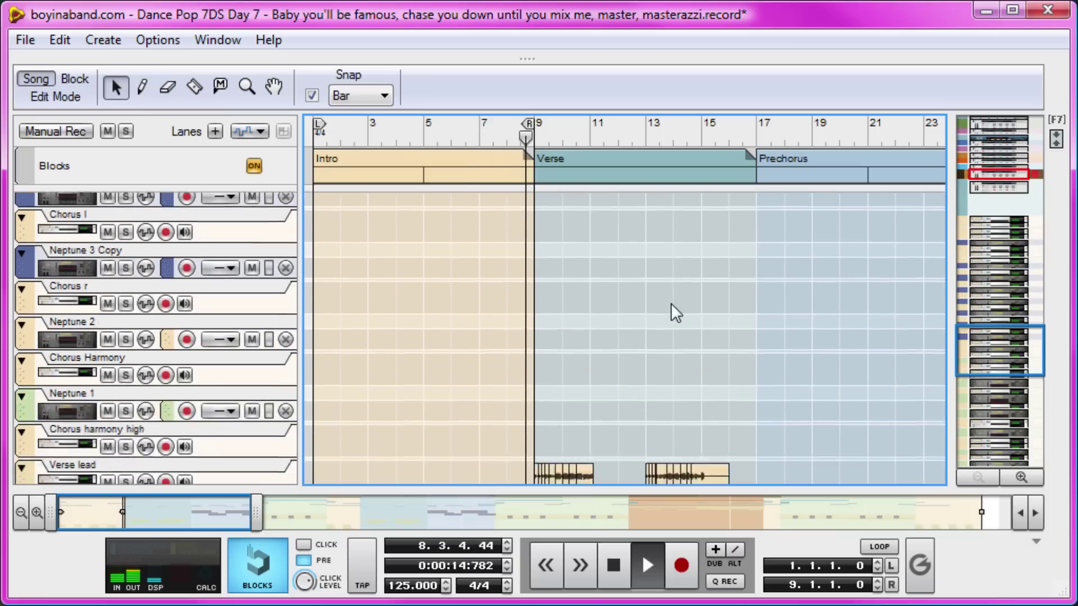
pyautogui.scroll(5, 671, 303)
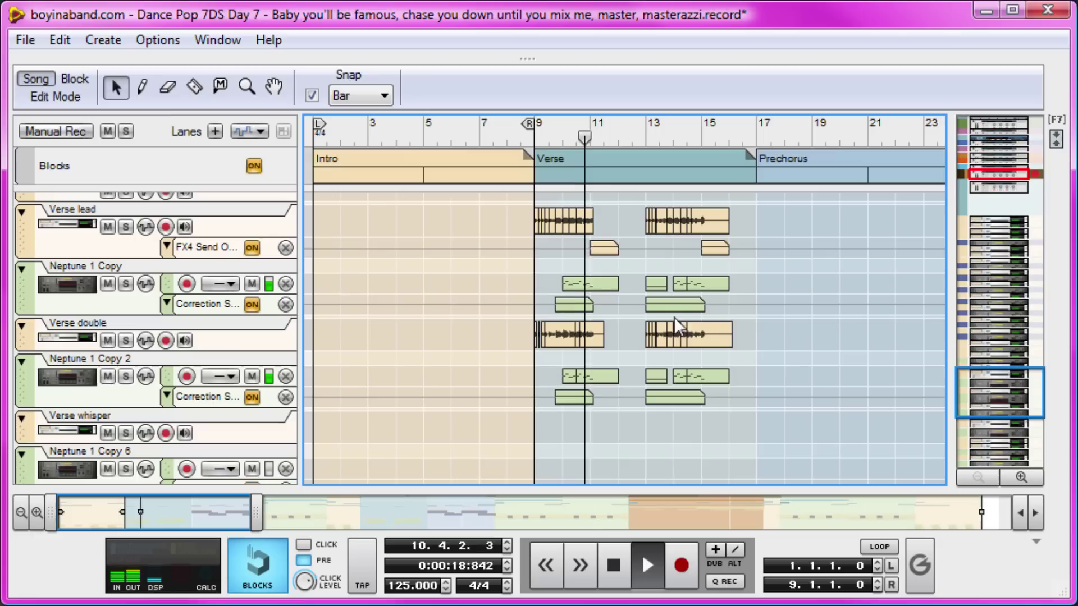
pyautogui.scroll(-5, 736, 387)
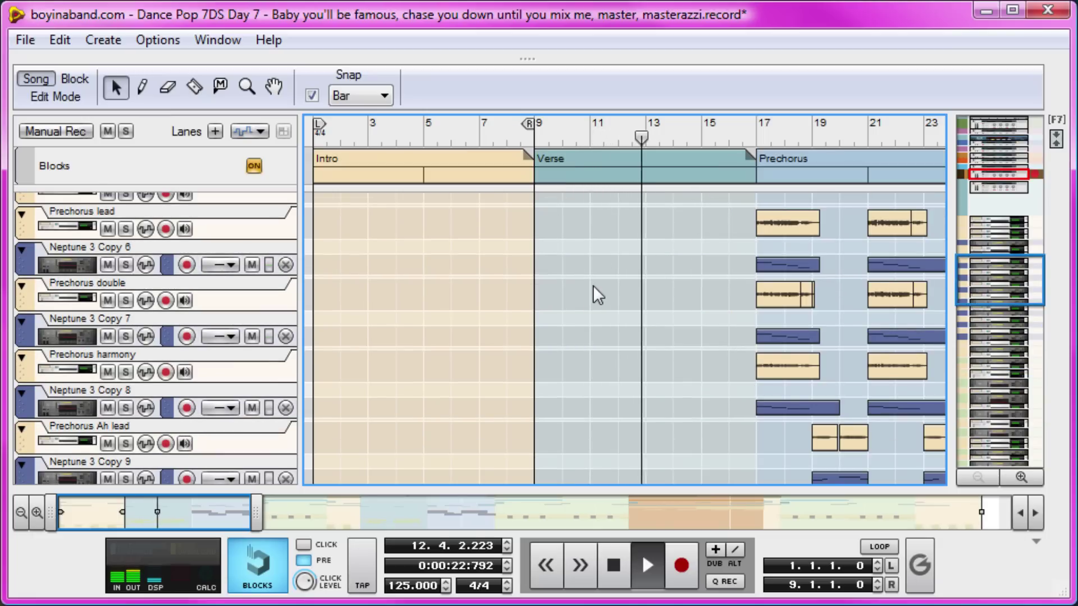
pyautogui.scroll(-5, 593, 286)
pyautogui.scroll(-5, 594, 285)
pyautogui.scroll(-3, 593, 286)
pyautogui.scroll(5, 623, 311)
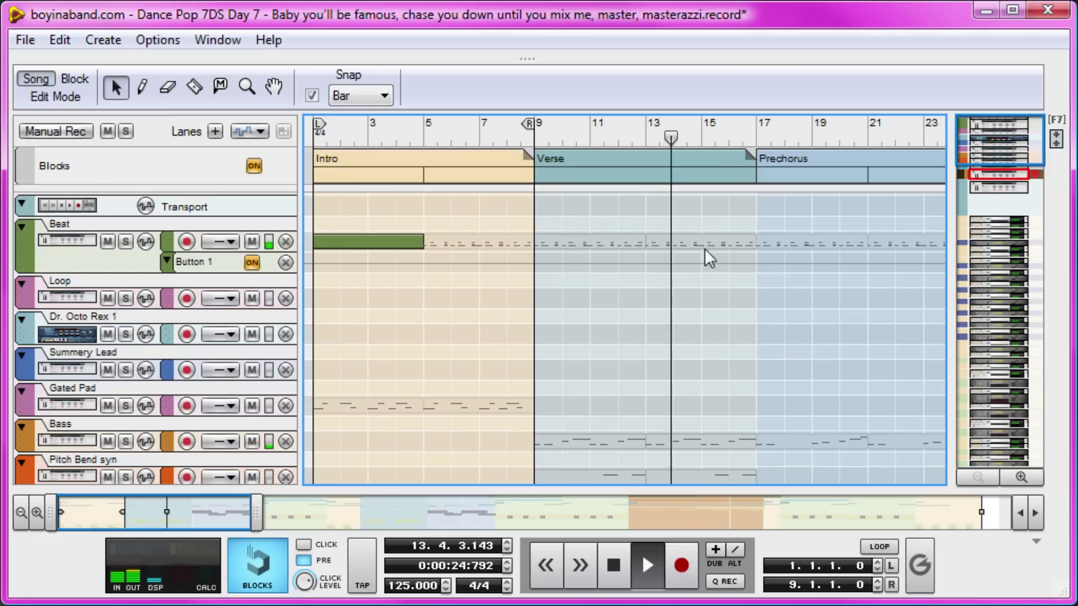
pyautogui.scroll(-3, 799, 384)
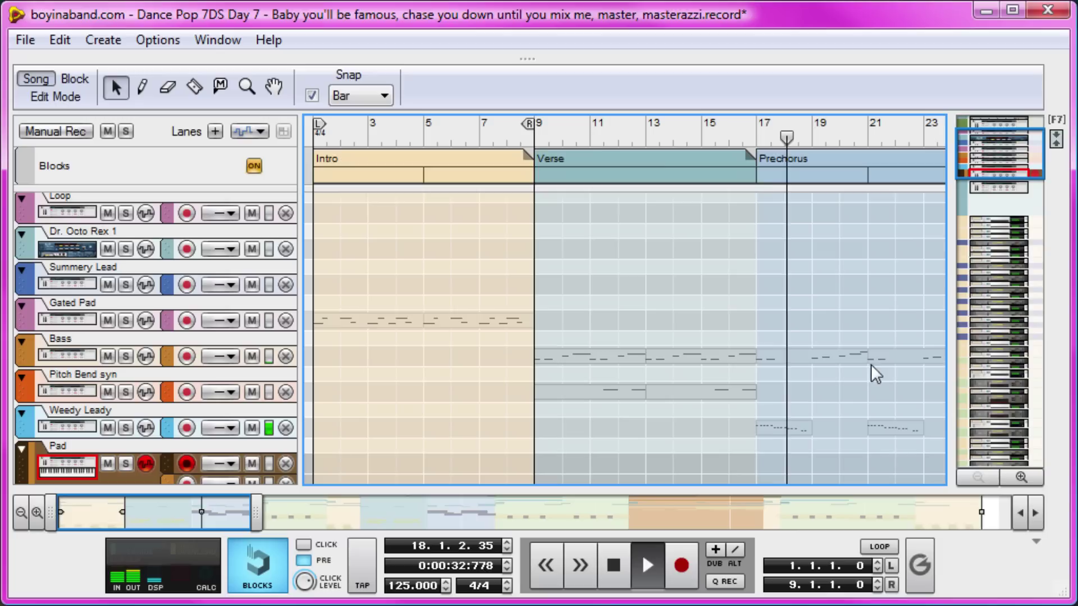
pyautogui.moveTo(164, 513); pyautogui.dragTo(277, 518)
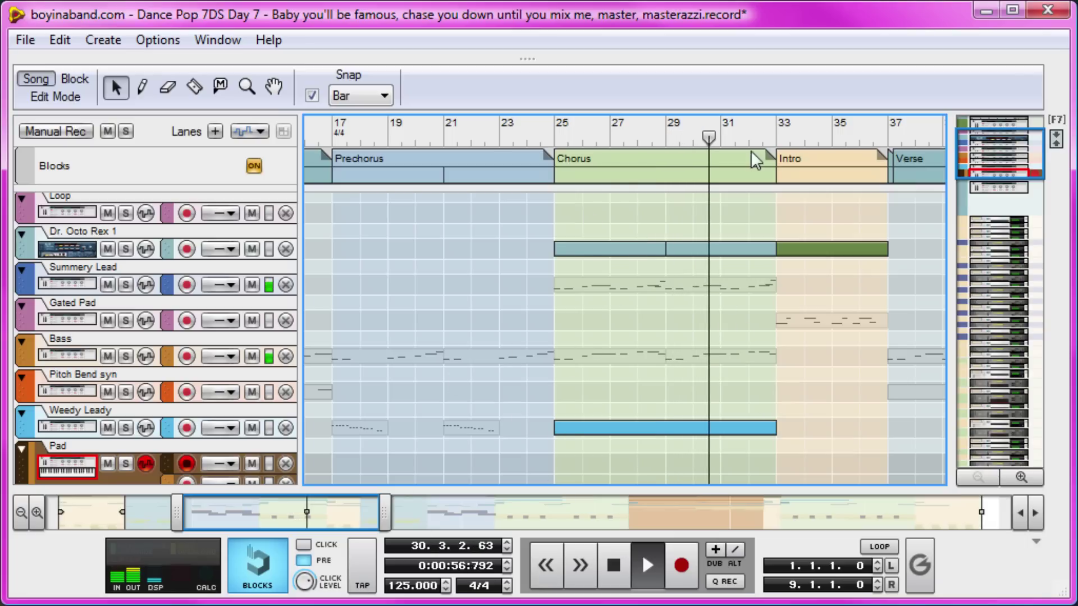
pyautogui.moveTo(343, 505); pyautogui.dragTo(419, 504)
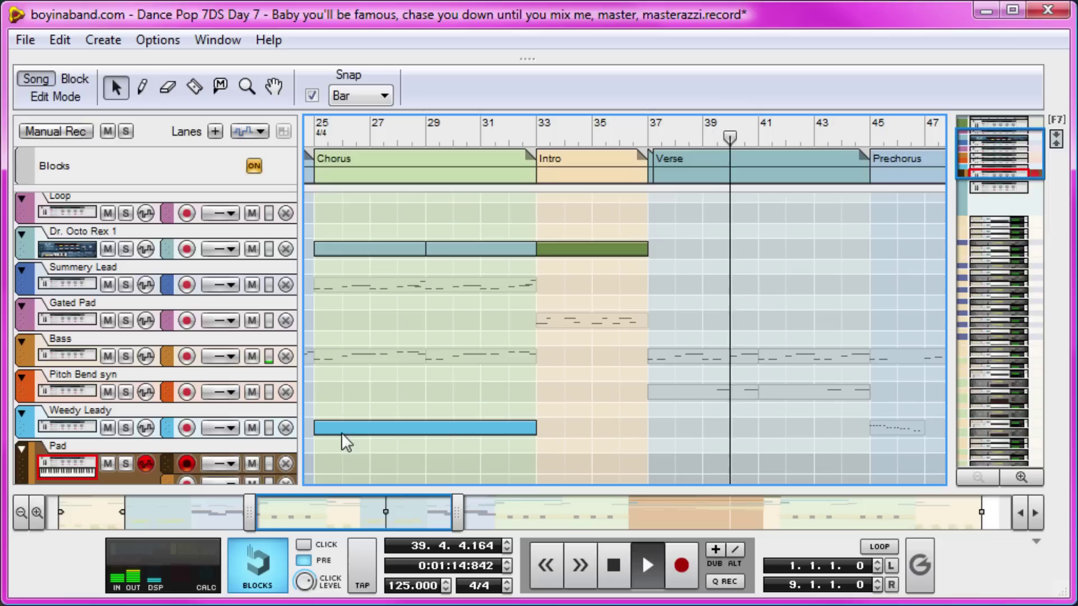
pyautogui.moveTo(396, 505); pyautogui.dragTo(454, 500)
pyautogui.scroll(-5, 602, 341)
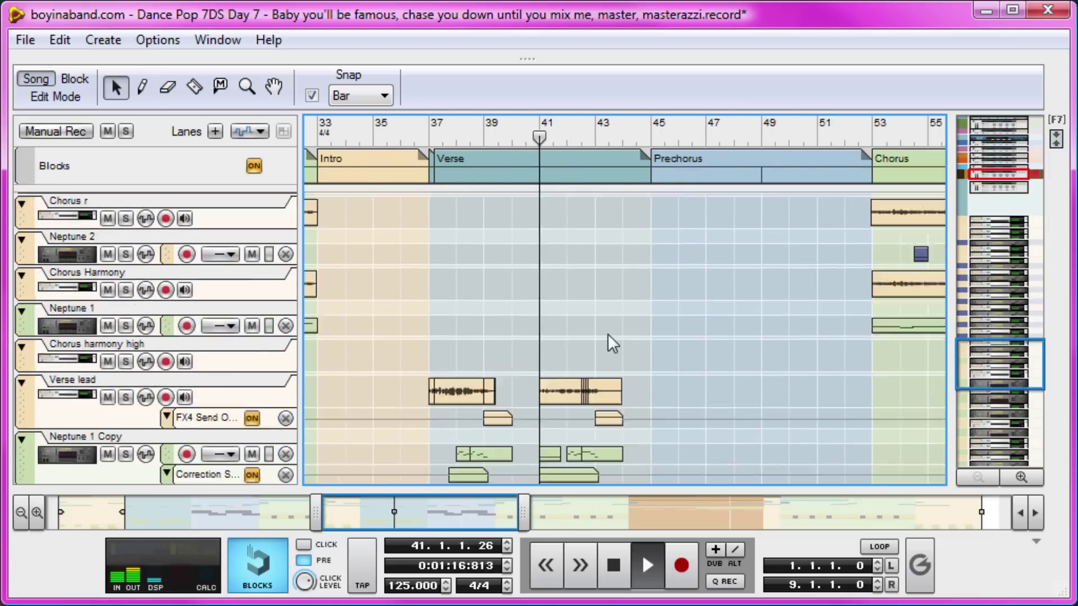
pyautogui.scroll(-5, 607, 334)
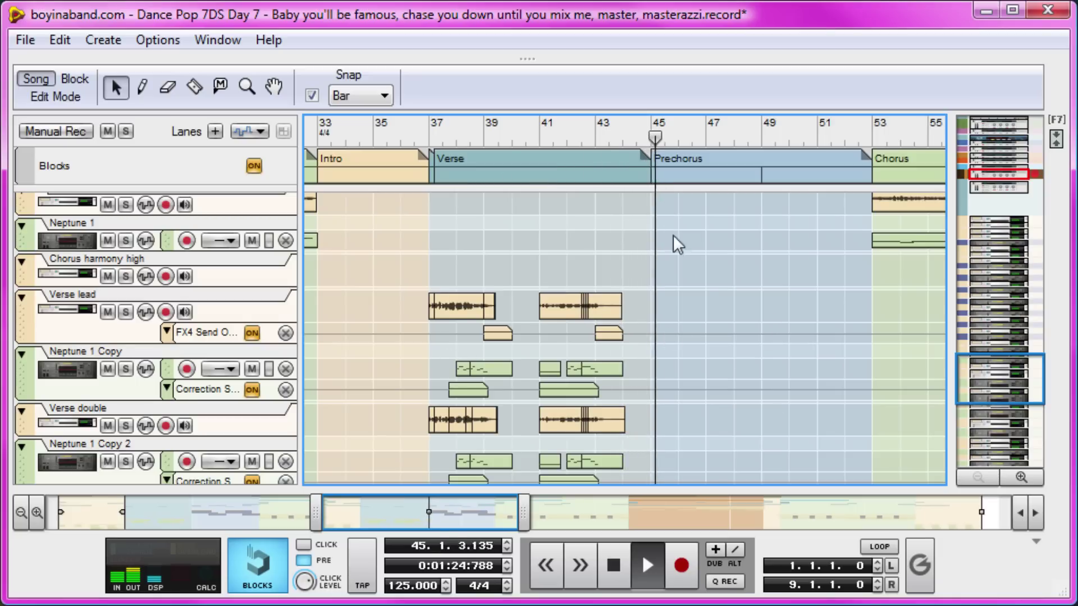
pyautogui.scroll(2, 717, 370)
pyautogui.scroll(1, 733, 387)
pyautogui.scroll(1, 737, 362)
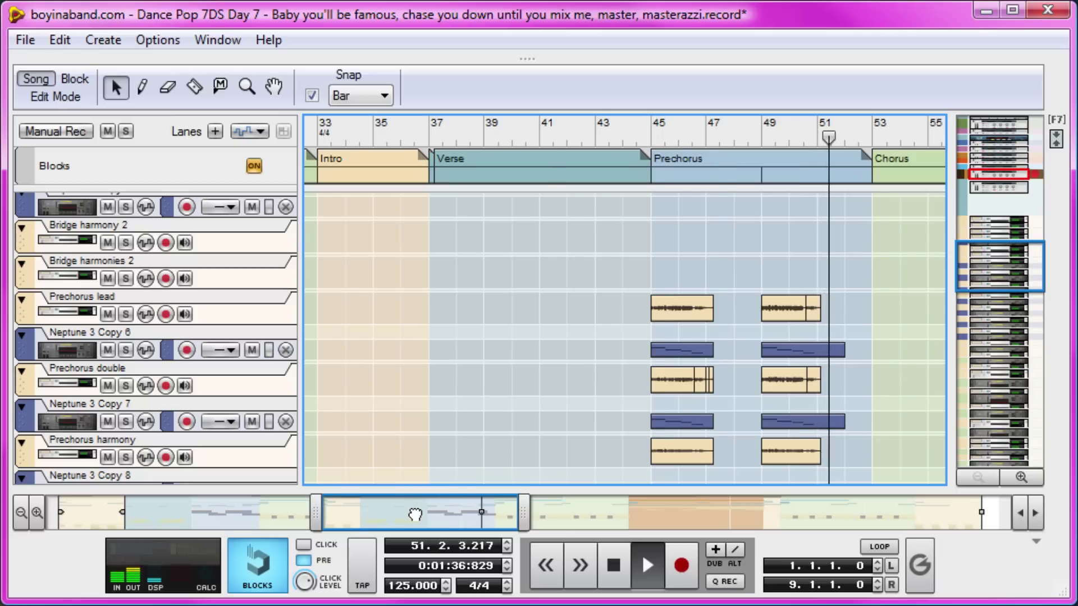
pyautogui.moveTo(414, 512)
pyautogui.mouseDown()
pyautogui.moveTo(507, 506)
pyautogui.moveTo(492, 510)
pyautogui.mouseUp()
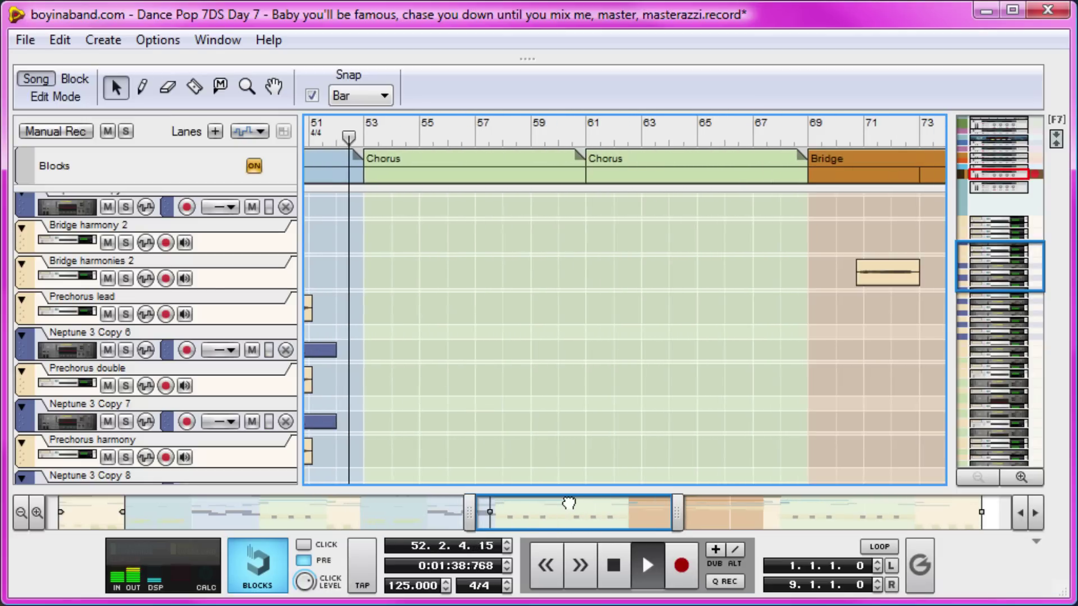
pyautogui.scroll(5, 497, 367)
pyautogui.scroll(5, 528, 401)
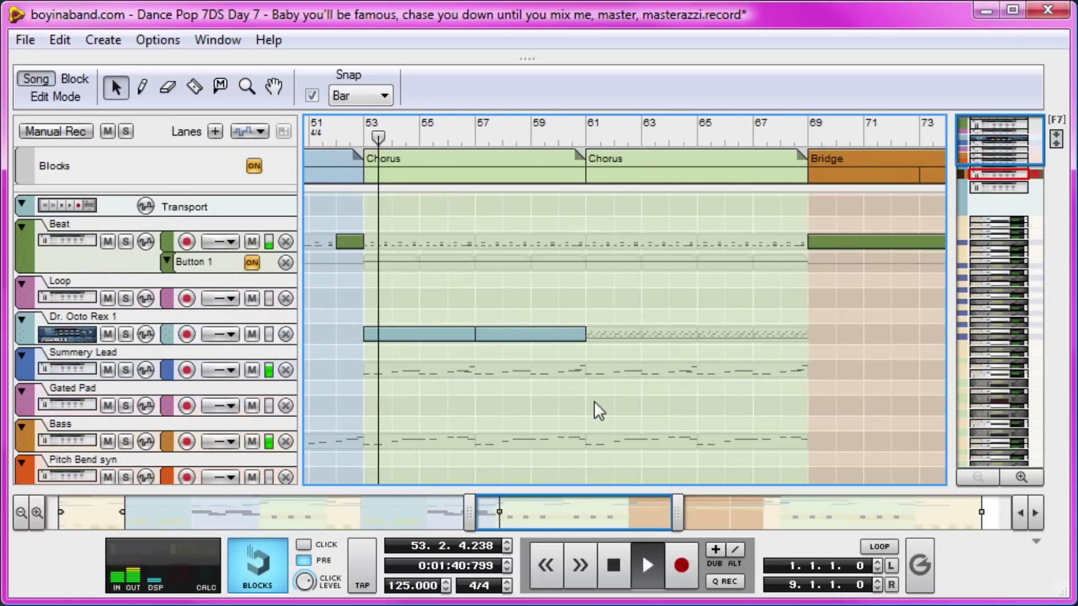
pyautogui.scroll(-3, 589, 401)
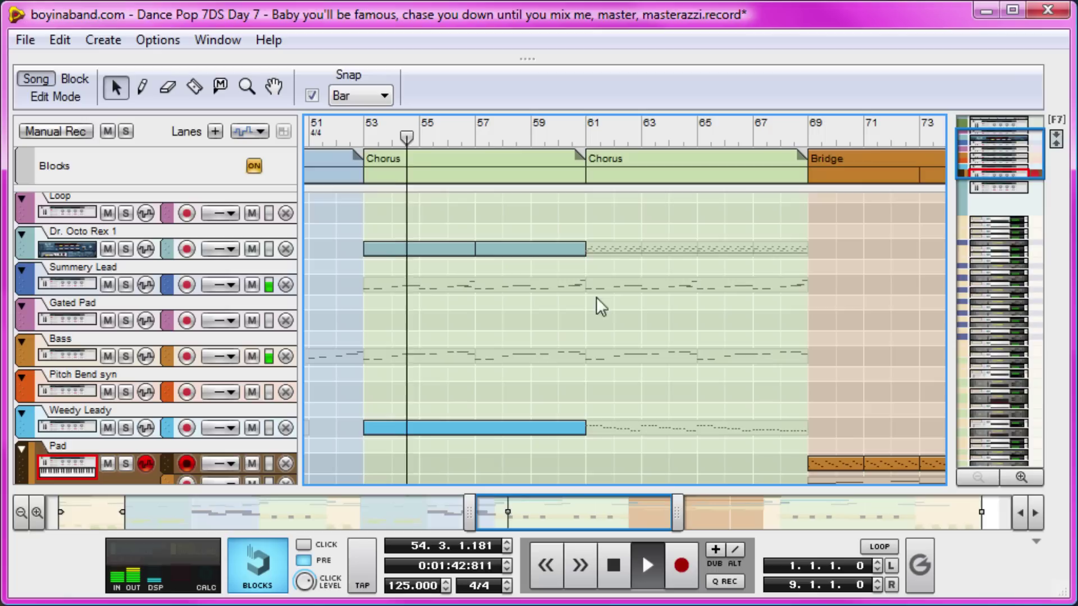
pyautogui.scroll(3, 462, 312)
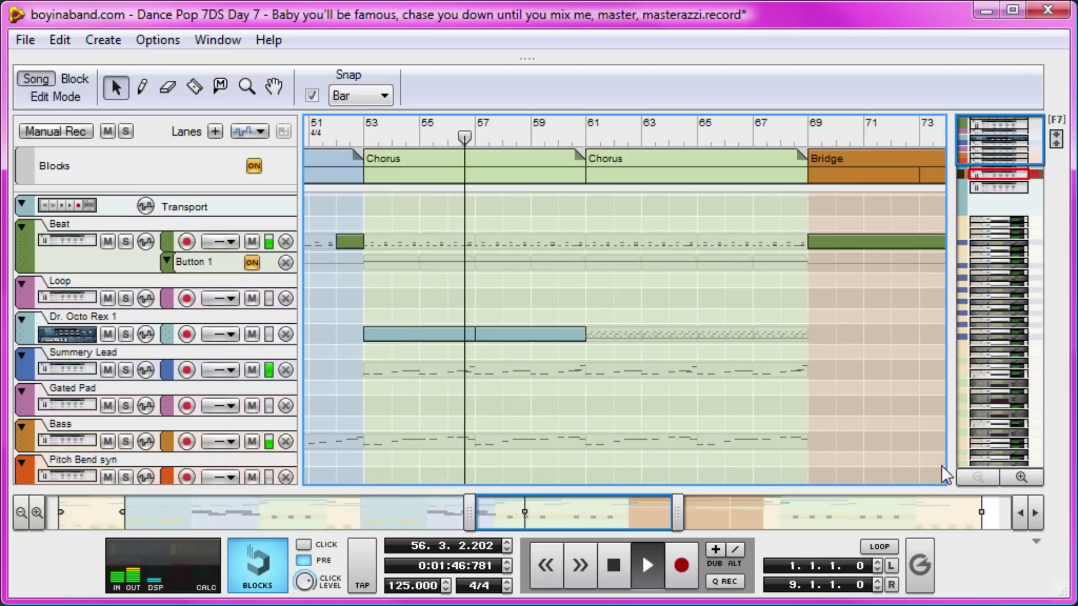
pyautogui.click(1020, 477)
pyautogui.click(1020, 477)
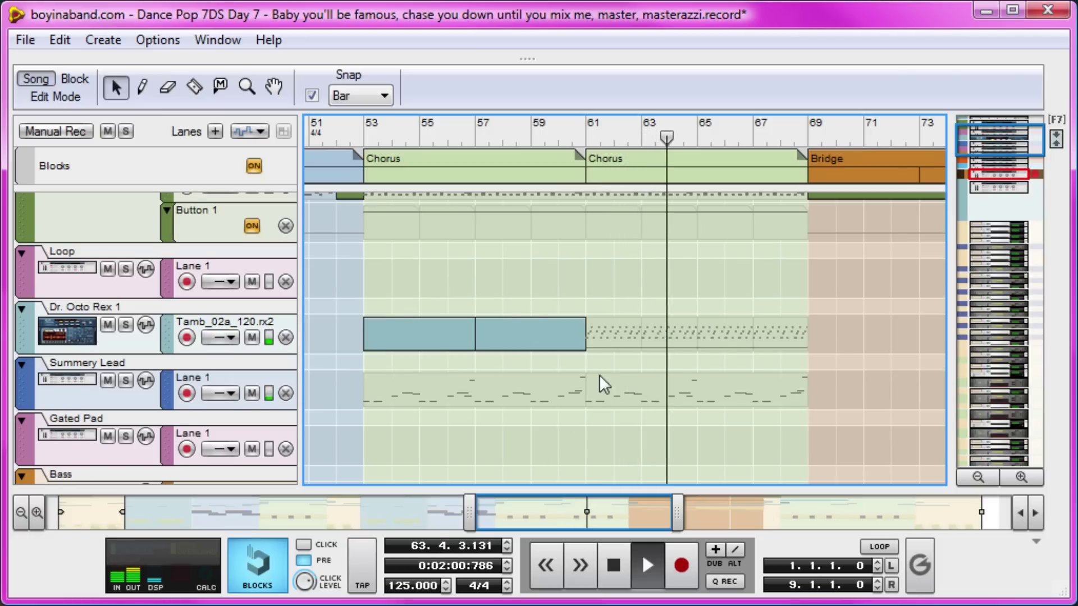
pyautogui.scroll(-3, 598, 375)
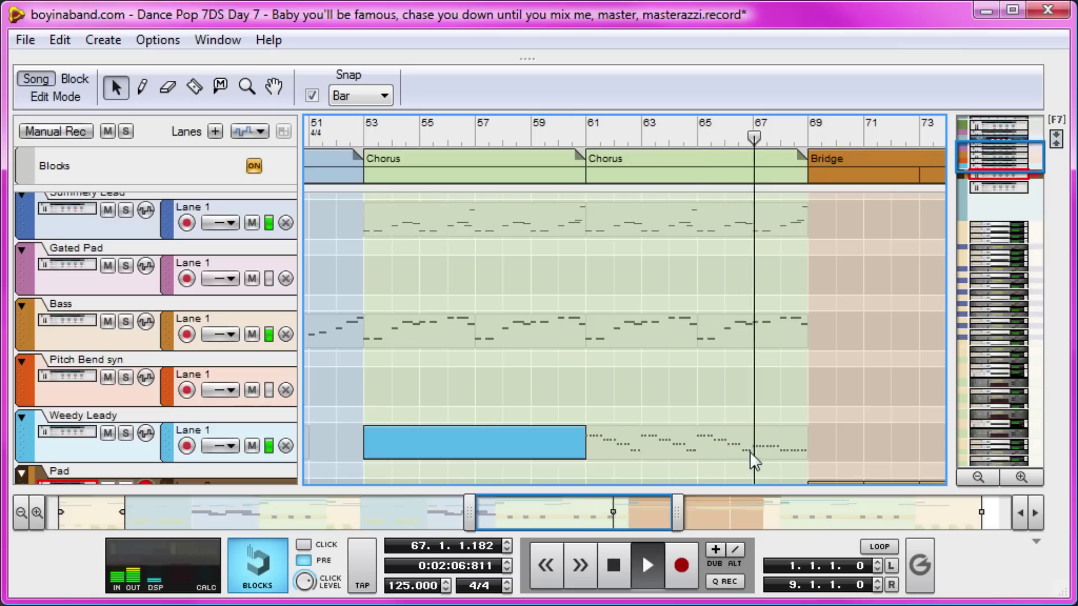
pyautogui.scroll(5, 816, 413)
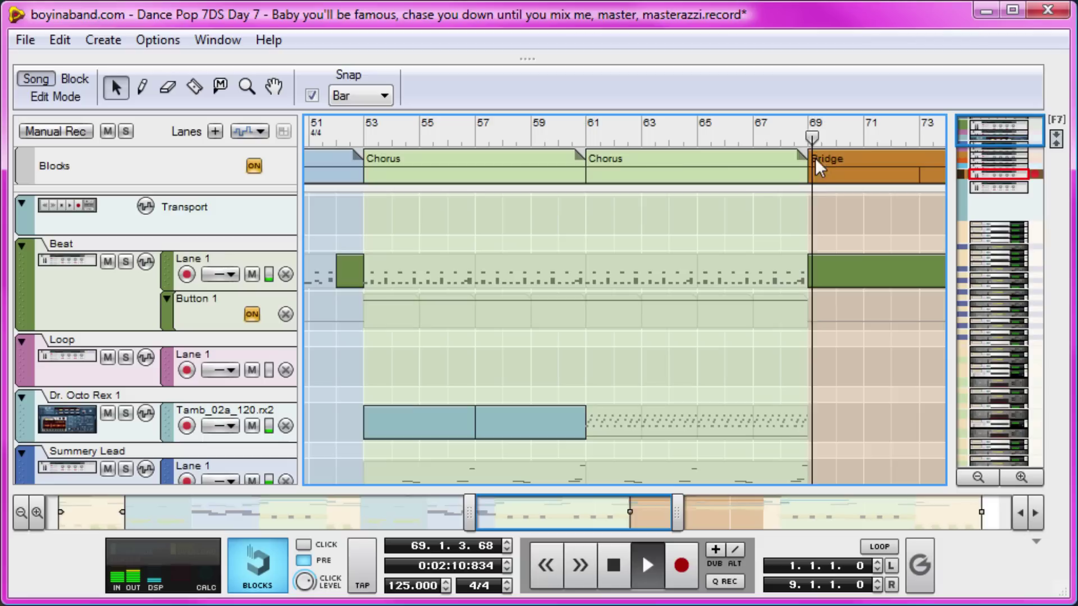
pyautogui.scroll(-5, 613, 308)
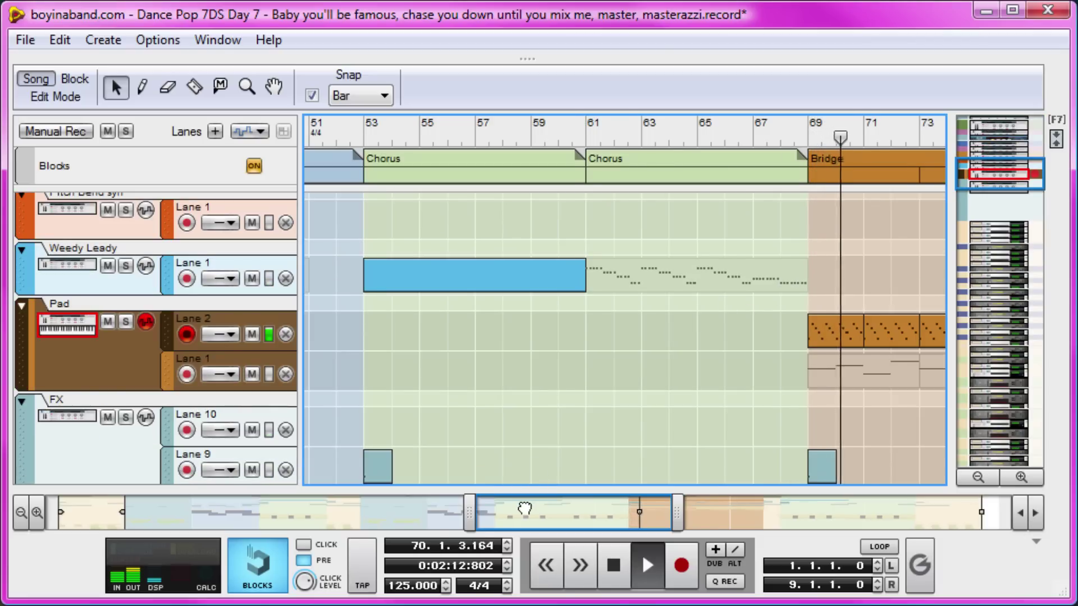
pyautogui.hscroll(5, 539, 379)
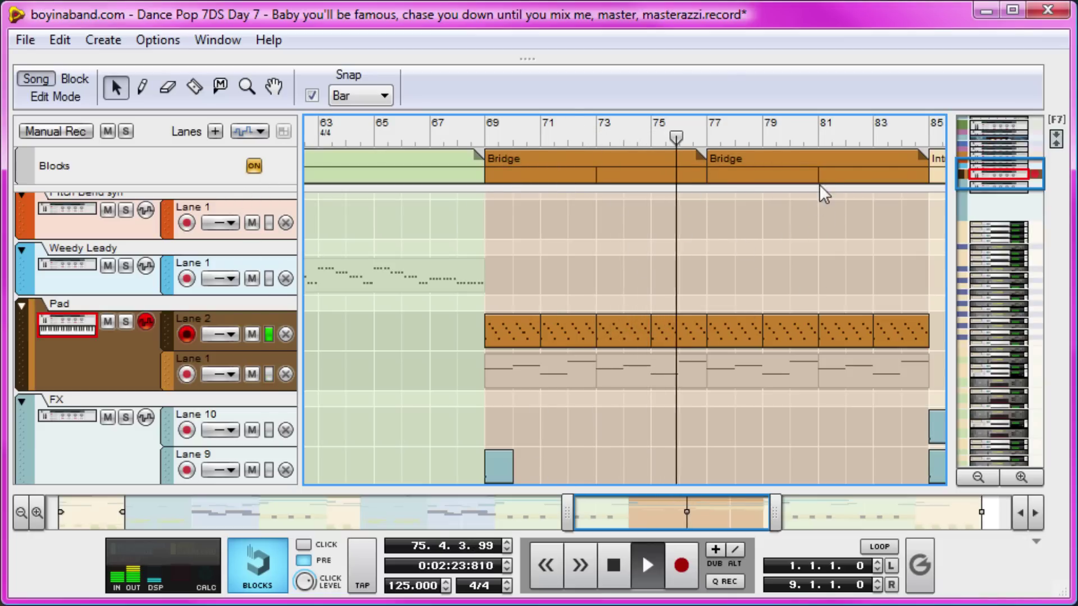
pyautogui.scroll(3, 839, 342)
pyautogui.scroll(3, 839, 343)
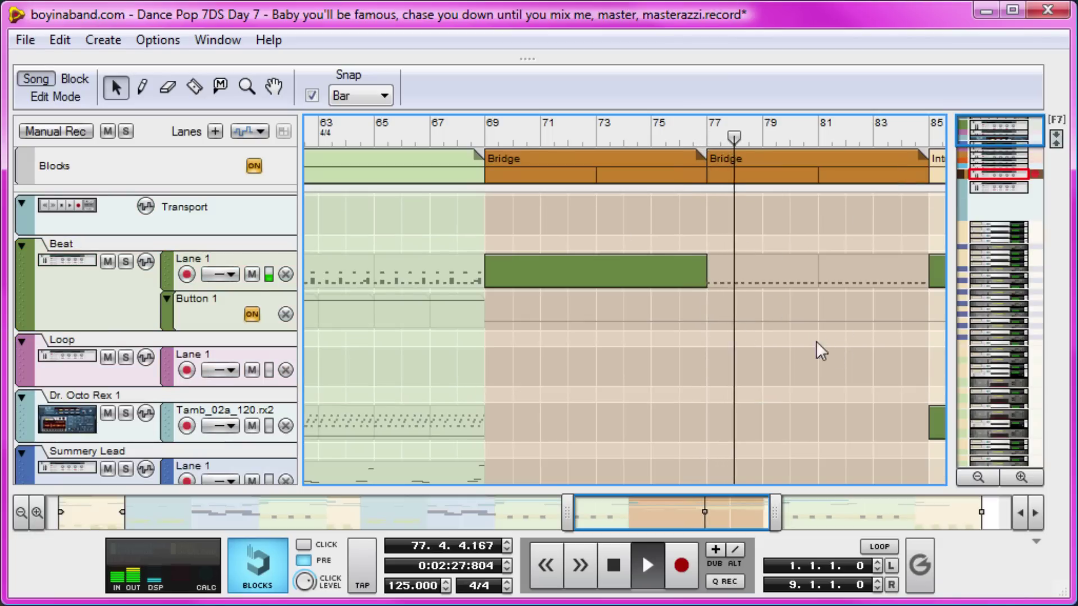
pyautogui.scroll(-5, 792, 334)
pyautogui.scroll(-3, 792, 358)
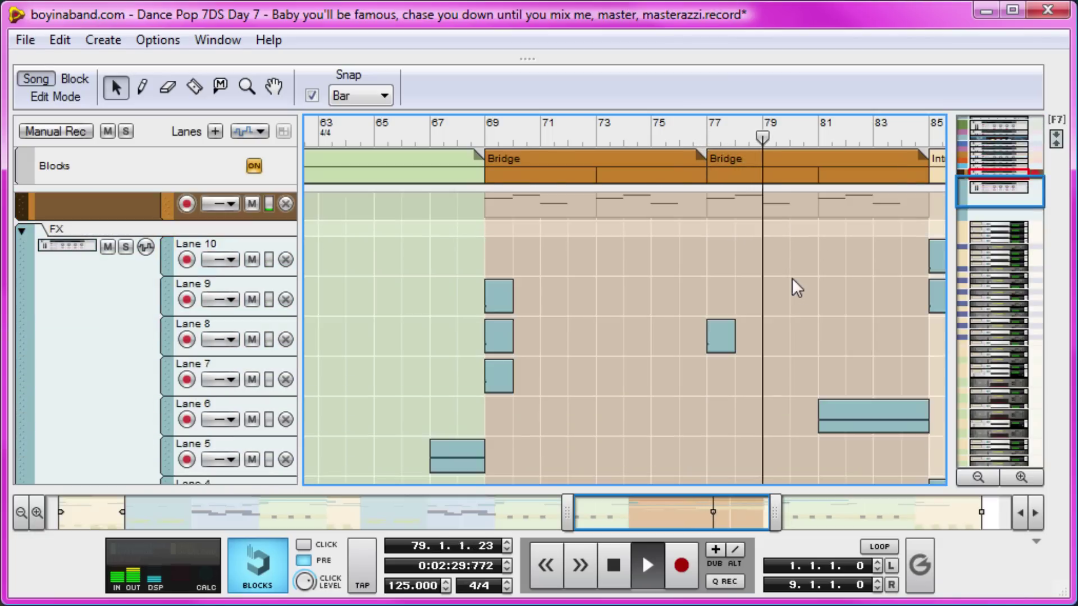
pyautogui.scroll(-3, 792, 277)
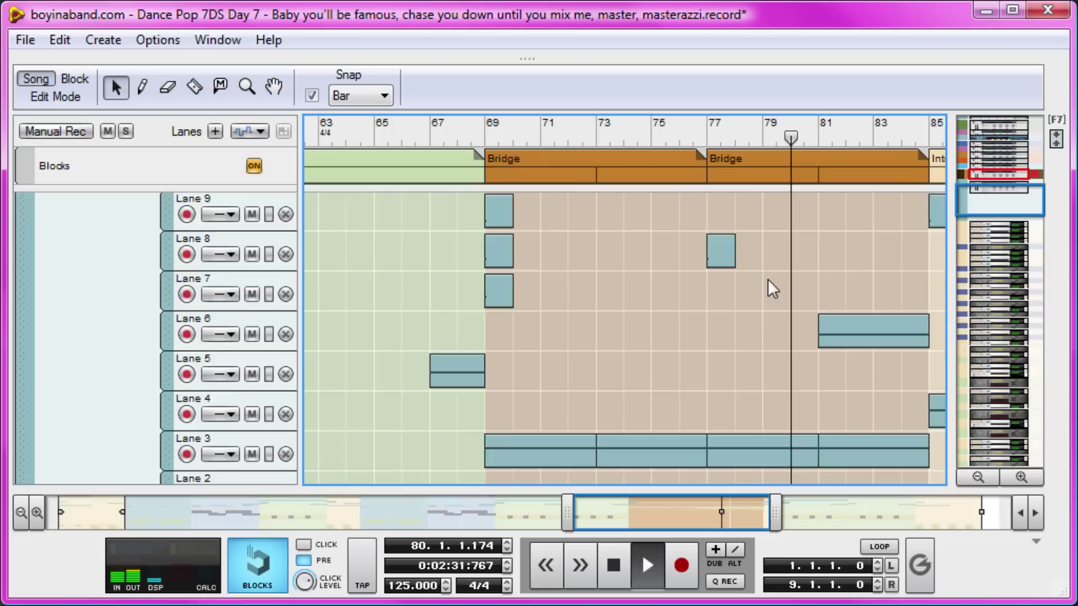
pyautogui.scroll(3, 768, 279)
pyautogui.scroll(3, 757, 341)
pyautogui.scroll(4, 751, 383)
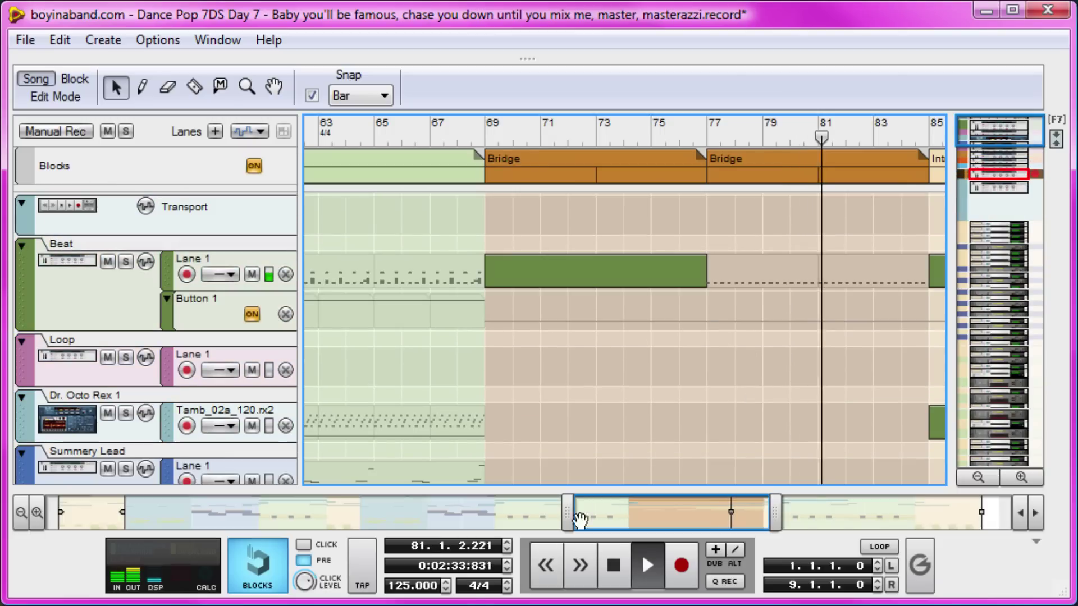
pyautogui.moveTo(581, 514); pyautogui.dragTo(657, 512)
pyautogui.scroll(-5, 753, 353)
pyautogui.scroll(-3, 754, 335)
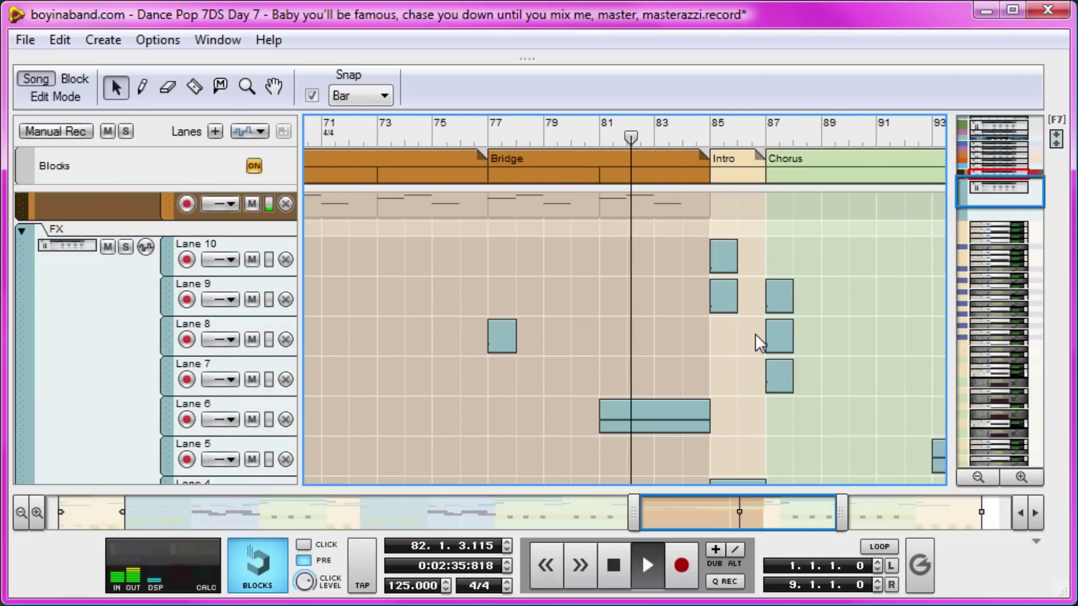
pyautogui.scroll(-3, 755, 334)
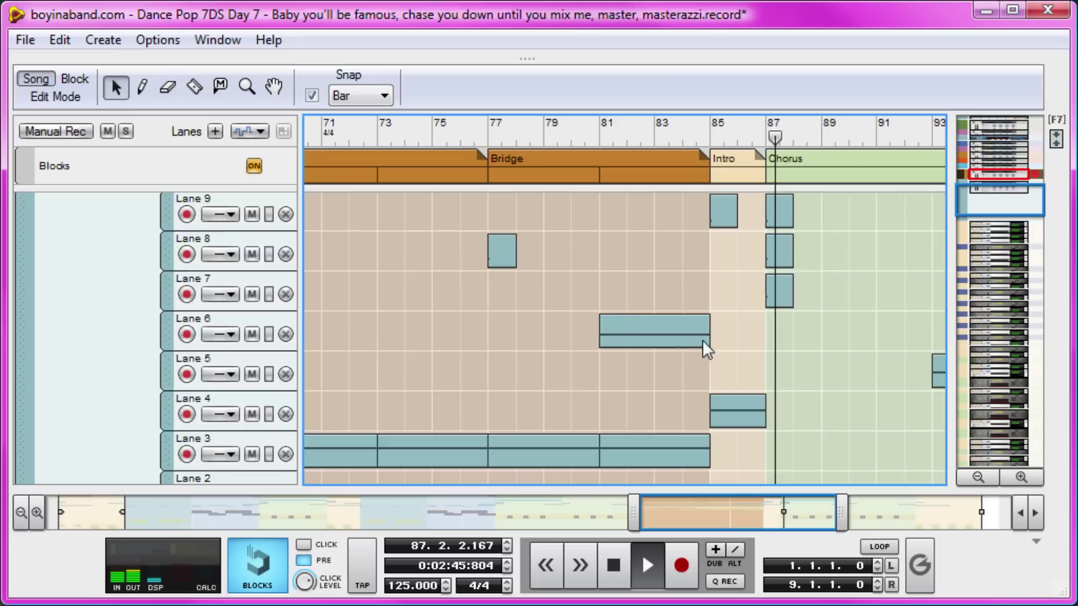
pyautogui.scroll(-5, 702, 340)
pyautogui.moveTo(653, 509); pyautogui.dragTo(762, 510)
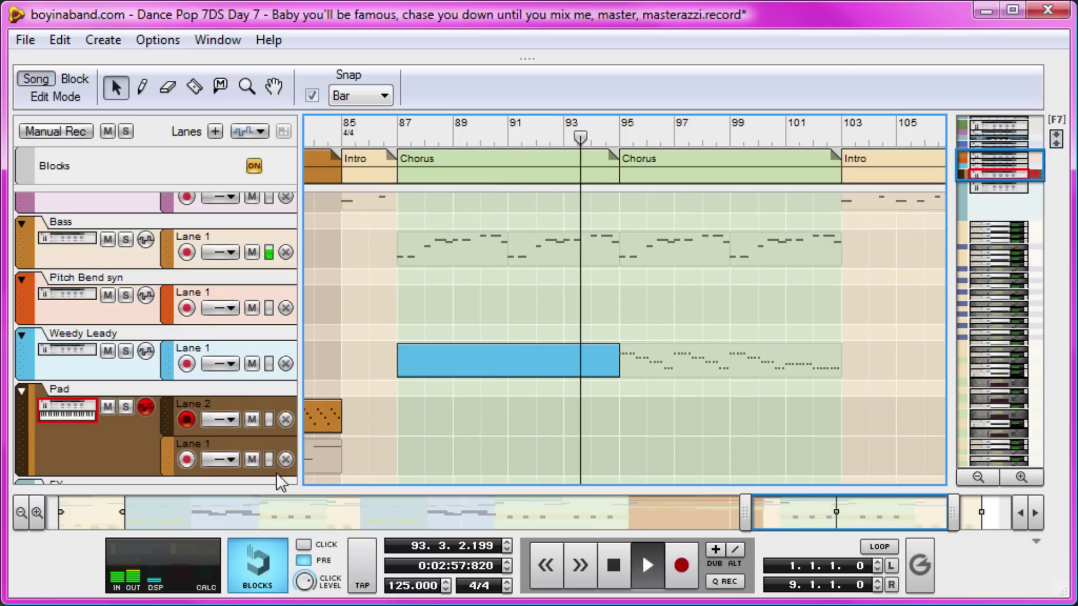
pyautogui.scroll(5, 681, 260)
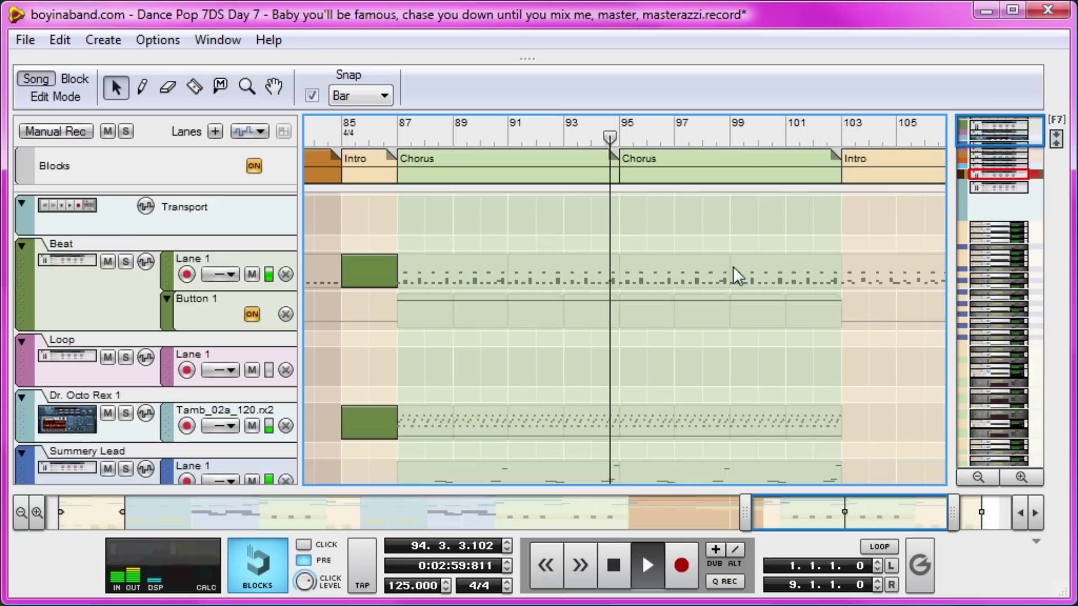
pyautogui.scroll(-2, 592, 376)
pyautogui.scroll(-5, 584, 364)
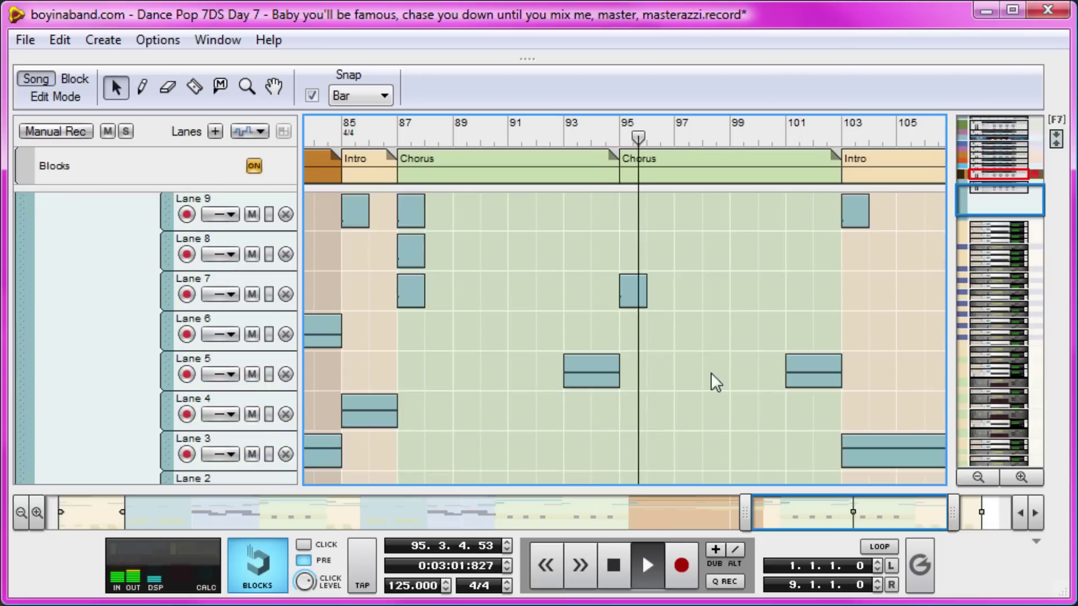
pyautogui.scroll(-5, 601, 432)
pyautogui.scroll(-5, 718, 314)
pyautogui.scroll(-5, 718, 313)
pyautogui.scroll(5, 609, 300)
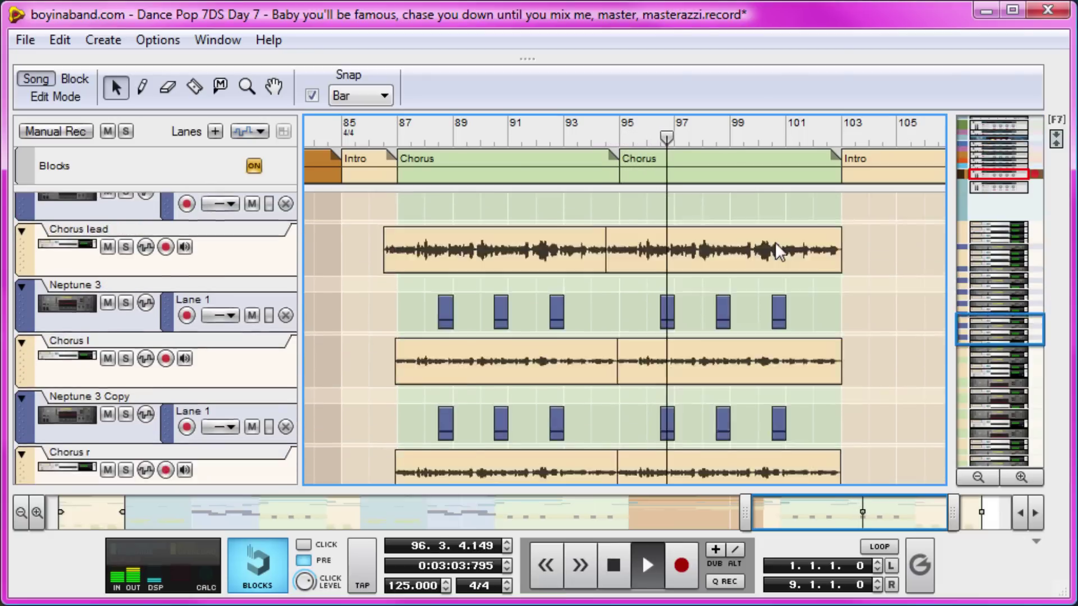
pyautogui.scroll(-3, 597, 281)
pyautogui.scroll(-3, 597, 281)
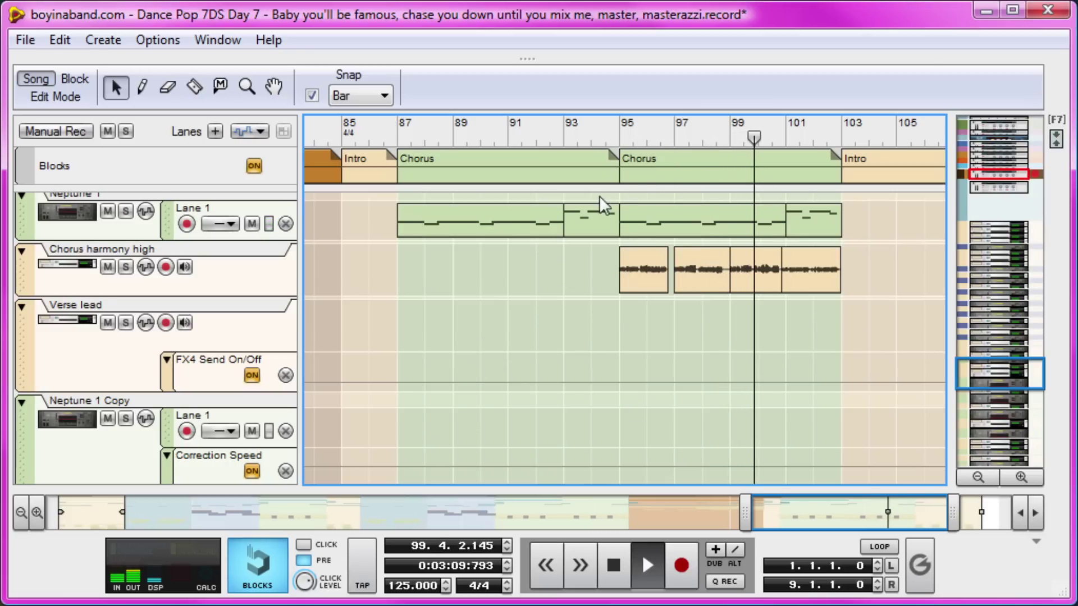
pyautogui.scroll(3, 603, 205)
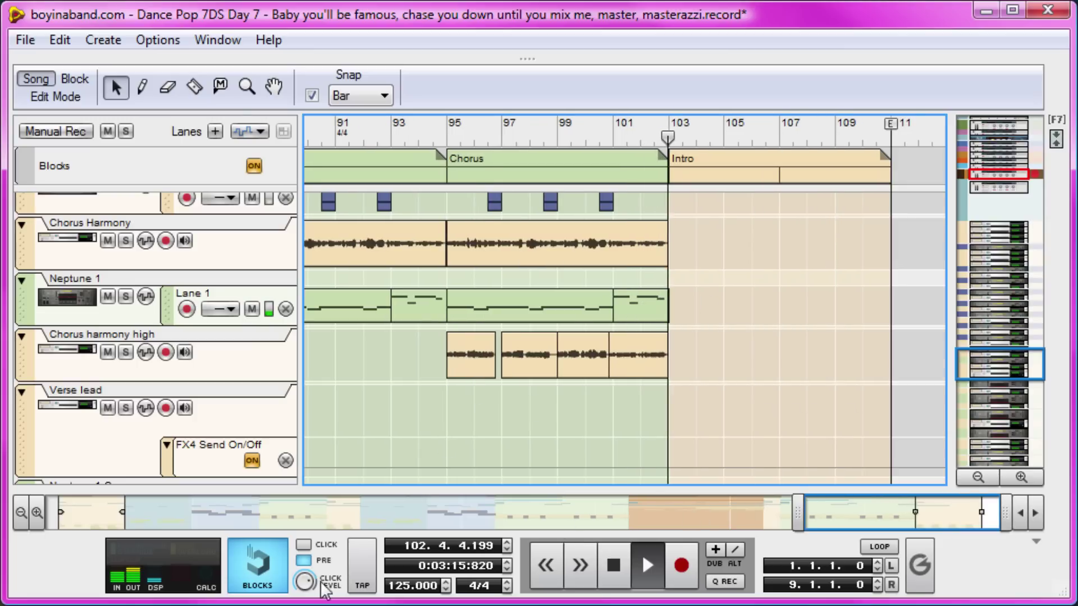
pyautogui.scroll(-5, 684, 337)
pyautogui.scroll(-3, 684, 337)
pyautogui.scroll(-3, 716, 353)
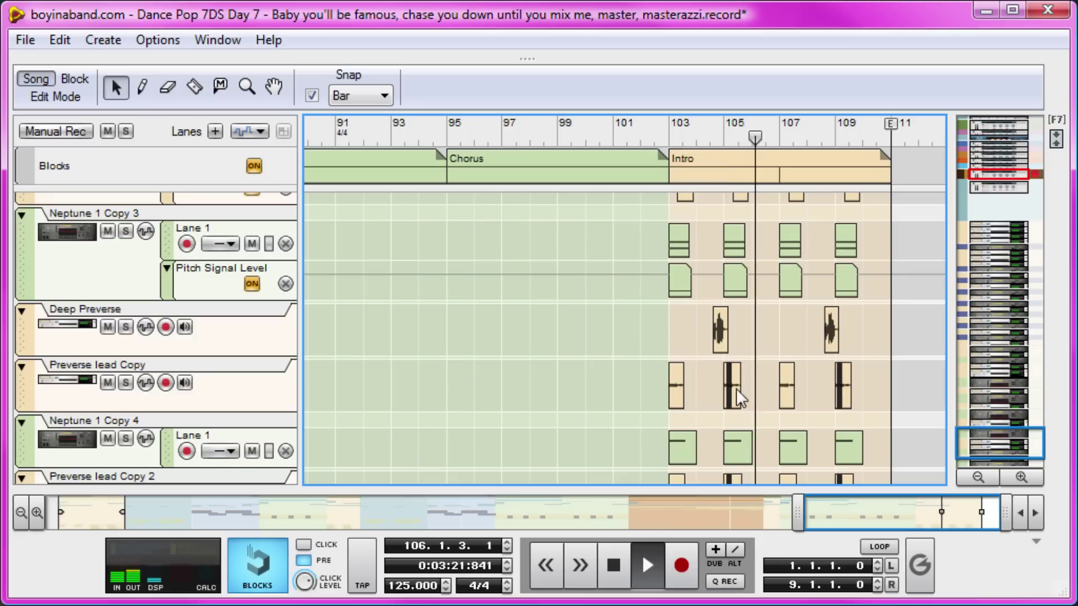
pyautogui.scroll(3, 820, 341)
pyautogui.scroll(3, 825, 354)
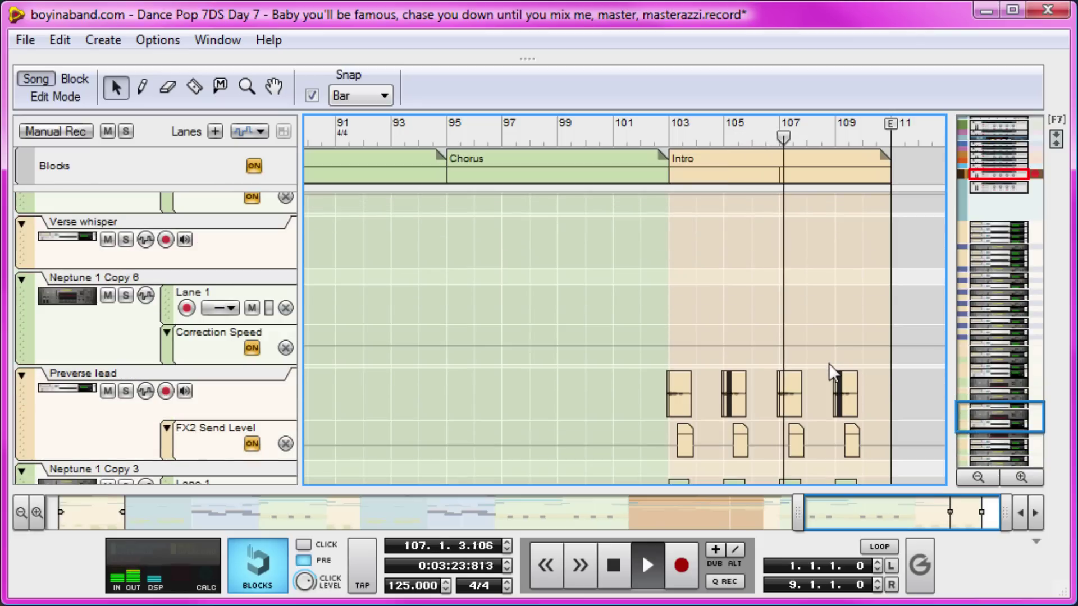
pyautogui.scroll(4, 829, 371)
pyautogui.scroll(-4, 834, 388)
pyautogui.scroll(-4, 847, 430)
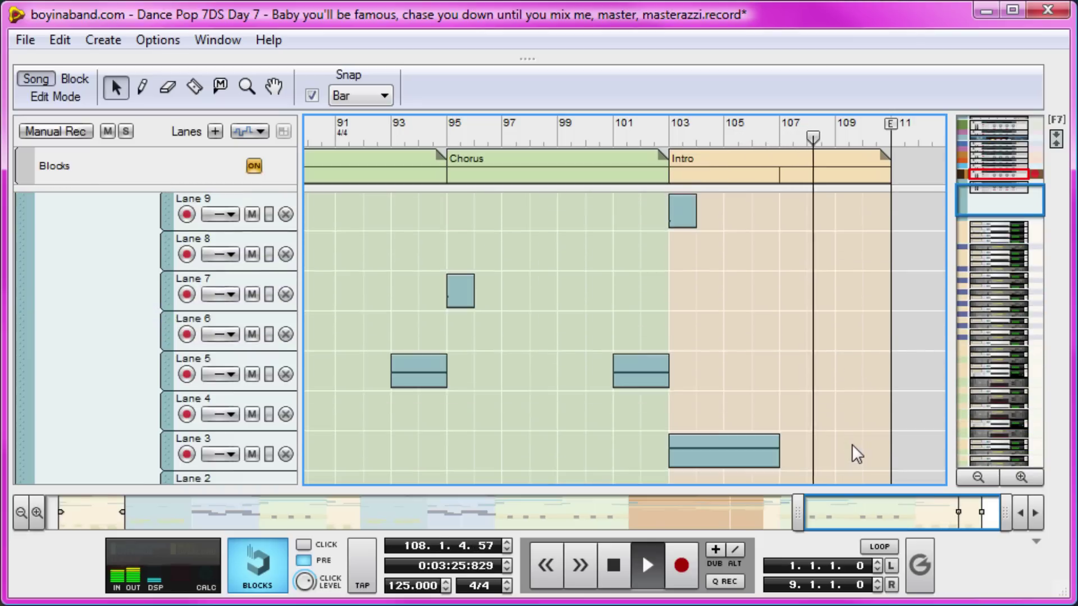
pyautogui.scroll(-3, 854, 455)
pyautogui.scroll(8, 855, 458)
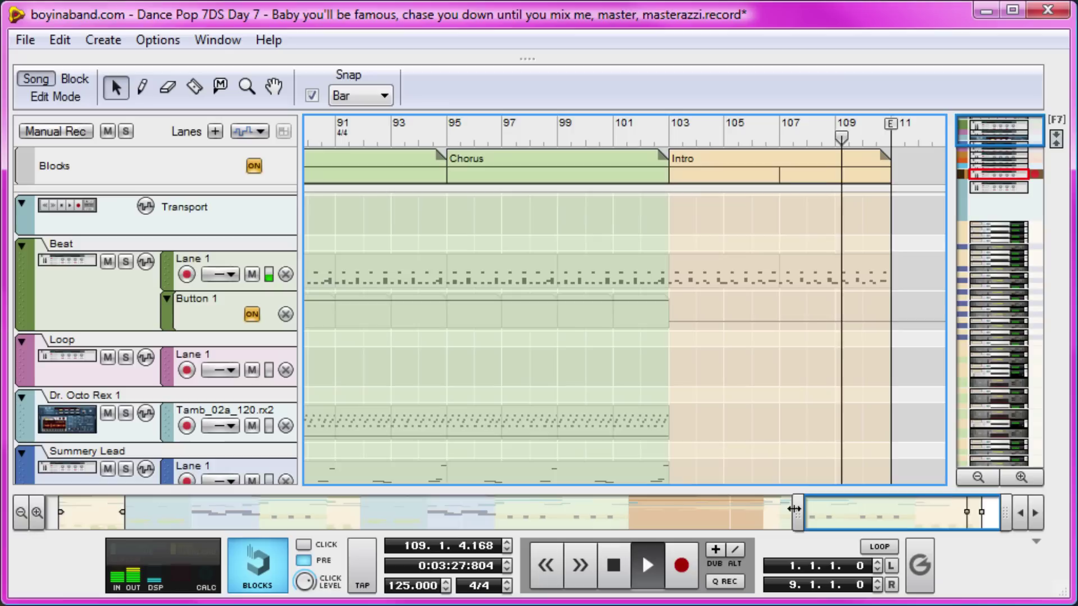
pyautogui.moveTo(798, 509); pyautogui.dragTo(947, 510)
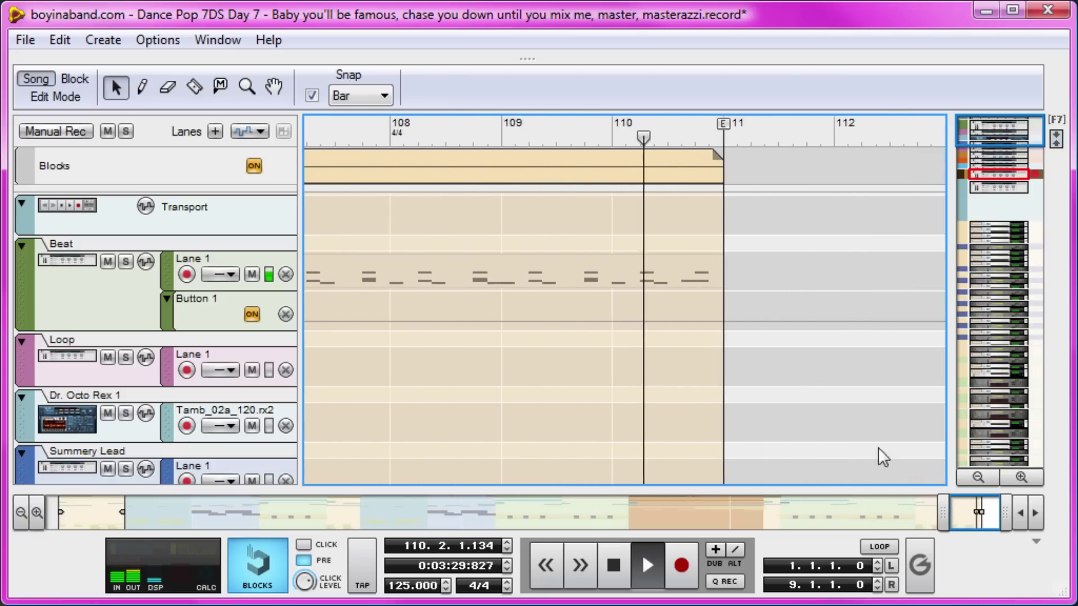